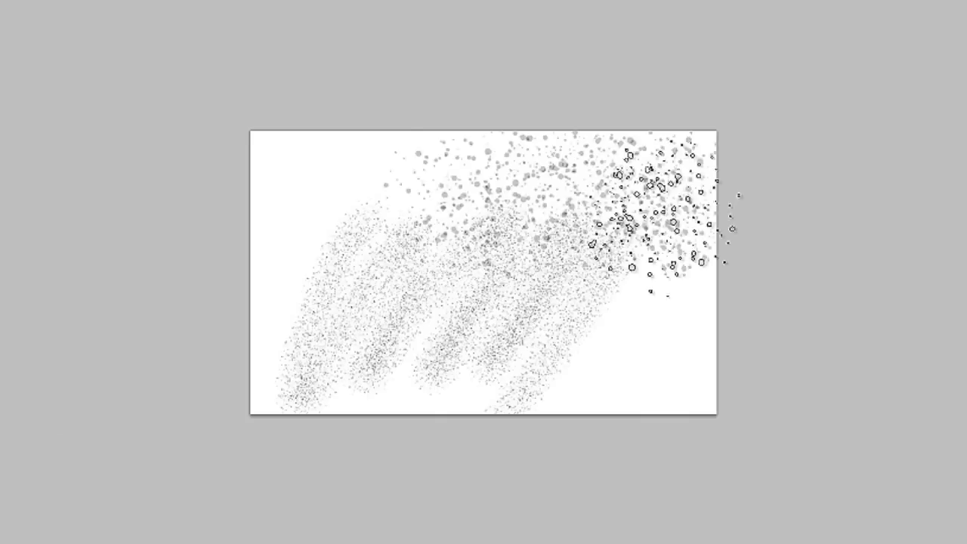
Cover the canvas with dark spatter texture, paint a first trunk and dark green ground bands.
left_click_drag(514, 170, 598, 321)
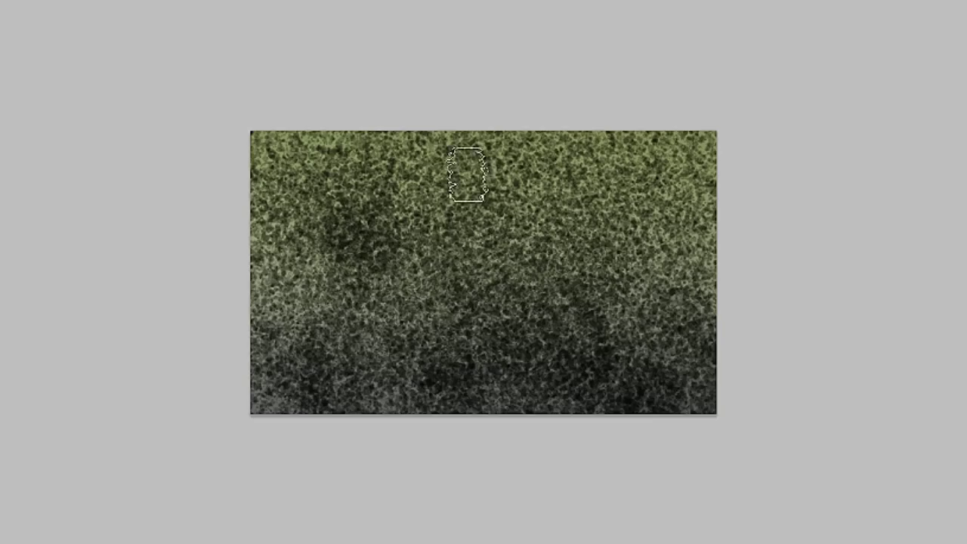
left_click_drag(466, 173, 605, 333)
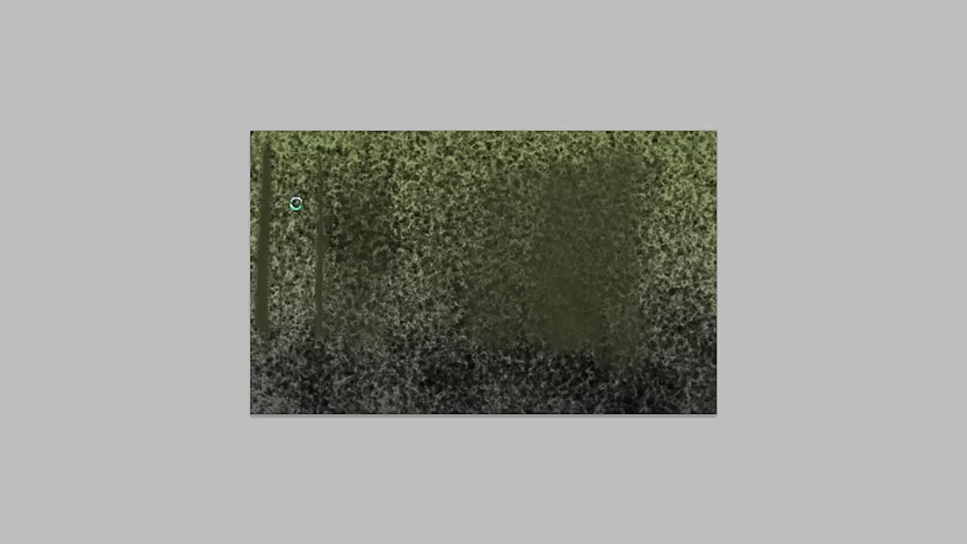
left_click_drag(295, 205, 290, 325)
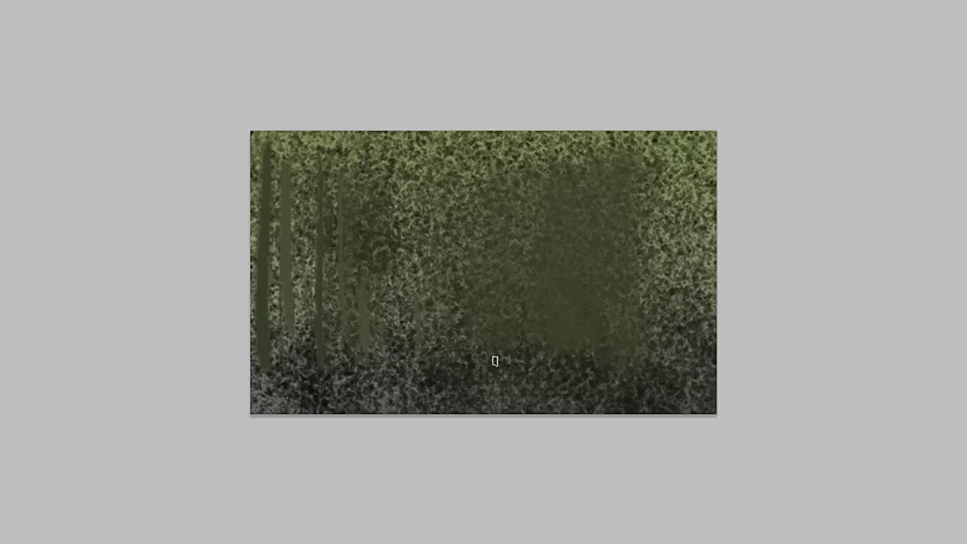
left_click_drag(351, 400, 635, 400)
left_click_drag(355, 351, 716, 351)
Paint a diagonal trunk and two thick right-side trunks, and thicken the dark ground.
left_click_drag(280, 367, 401, 371)
mouse_move(412, 136)
left_mouse_down()
mouse_move(384, 309)
mouse_move(631, 350)
left_mouse_up()
left_click_drag(604, 133, 639, 359)
mouse_move(669, 133)
left_mouse_down()
mouse_move(680, 339)
mouse_move(668, 135)
left_mouse_up()
left_click_drag(631, 134, 654, 189)
mouse_move(259, 352)
left_mouse_down()
mouse_move(292, 98)
mouse_move(247, 370)
mouse_move(300, 462)
mouse_move(443, 377)
left_mouse_up()
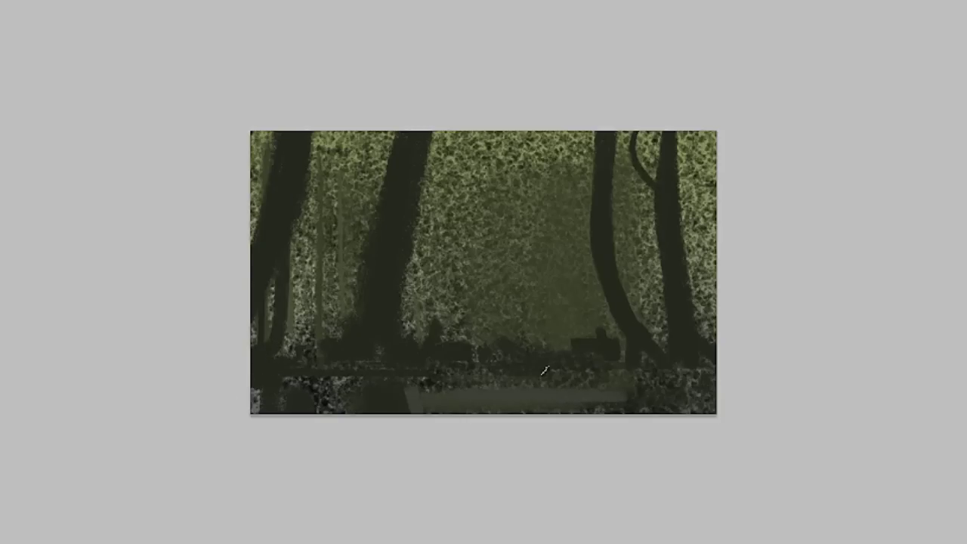
Paint four thin dark background tree trunks.
left_click_drag(314, 345, 335, 108)
left_click_drag(563, 340, 563, 130)
left_click_drag(699, 129, 699, 338)
left_click_drag(533, 130, 539, 373)
Cast soft light rays through the forest centre and add a thin trunk between trees.
left_click_drag(454, 97, 496, 368)
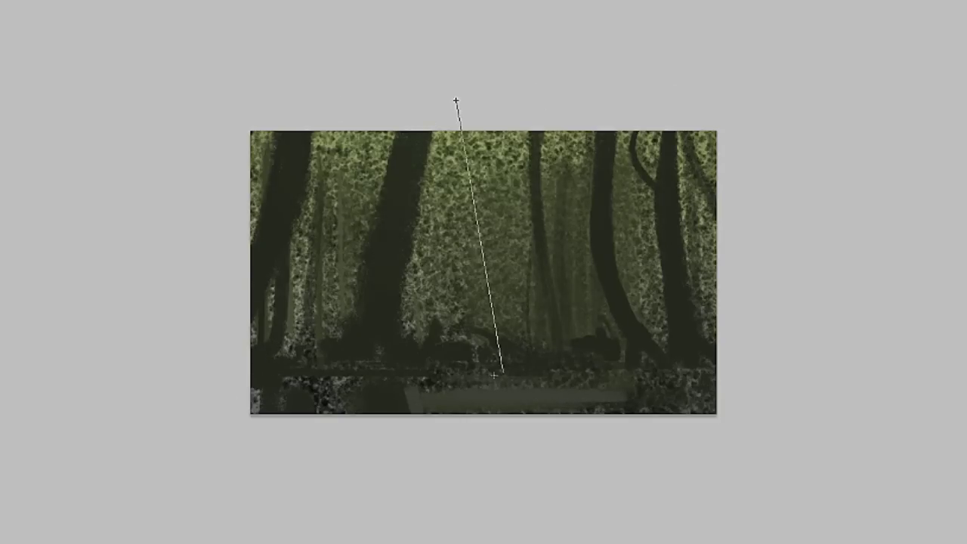
left_click_drag(421, 108, 485, 356)
left_click_drag(650, 189, 650, 310)
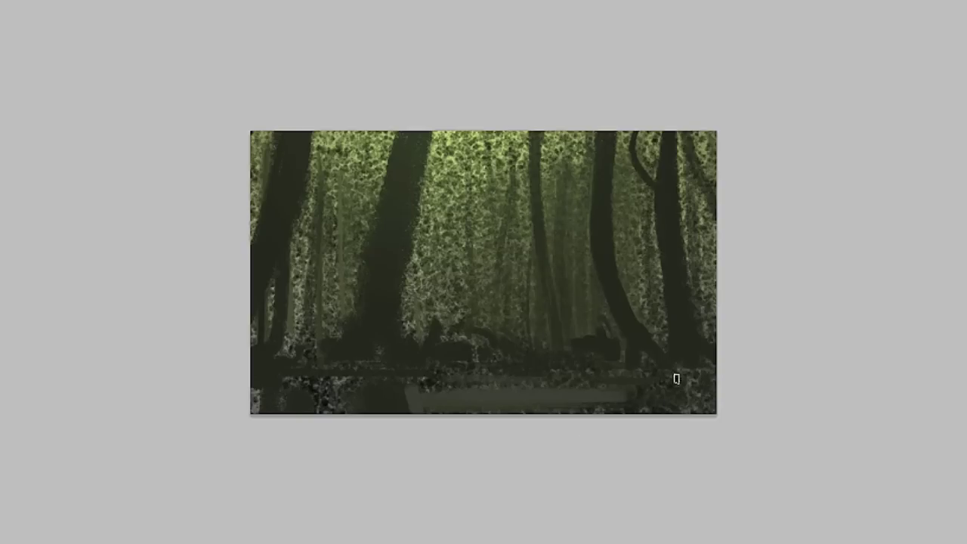
Paint pale horizontal water streaks, darken the lower-left water and add a black curving vine.
left_click_drag(374, 378, 505, 378)
mouse_move(392, 382)
left_mouse_down()
mouse_move(597, 375)
mouse_move(482, 385)
left_mouse_up()
scroll(524, 391, "down", 3)
scroll(525, 391, "up", 2)
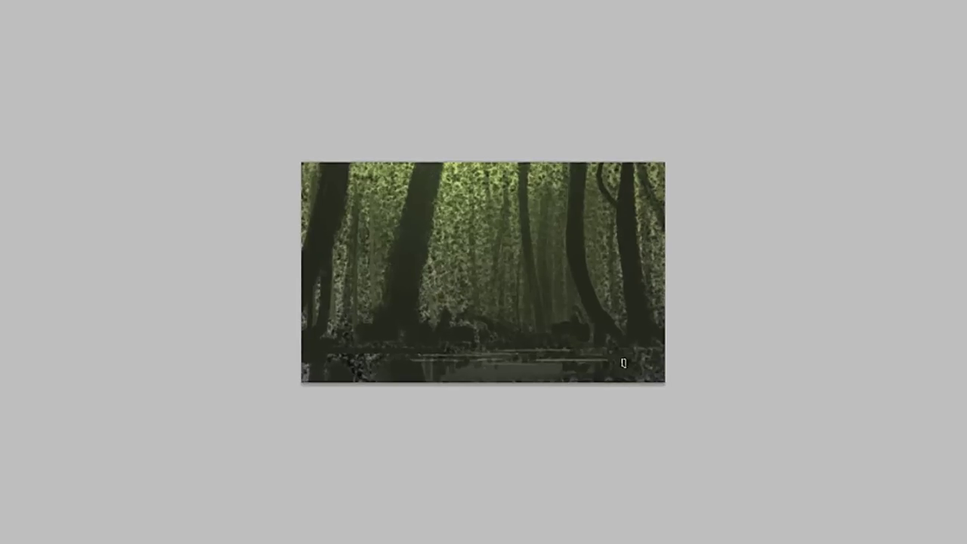
left_click_drag(317, 362, 393, 367)
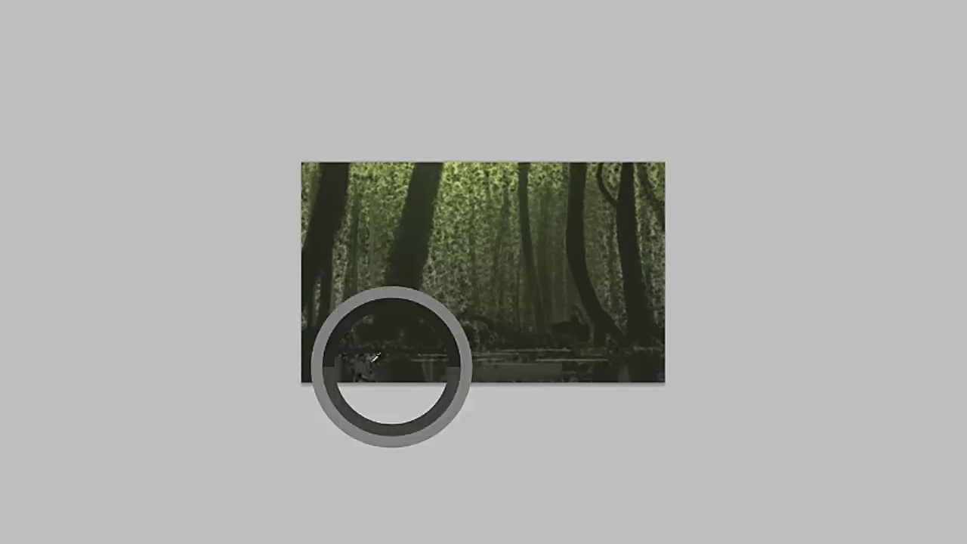
scroll(277, 359, "up", 2)
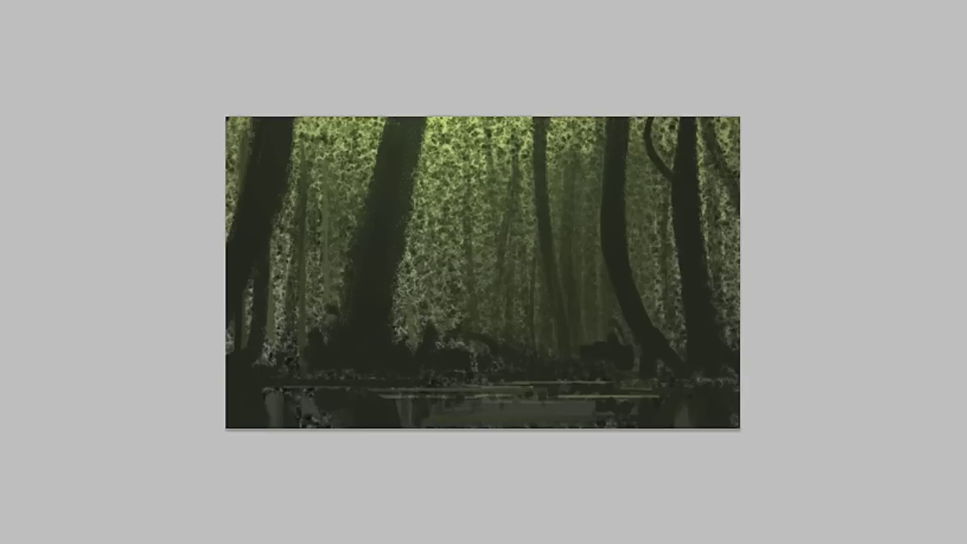
left_click_drag(349, 426, 198, 352)
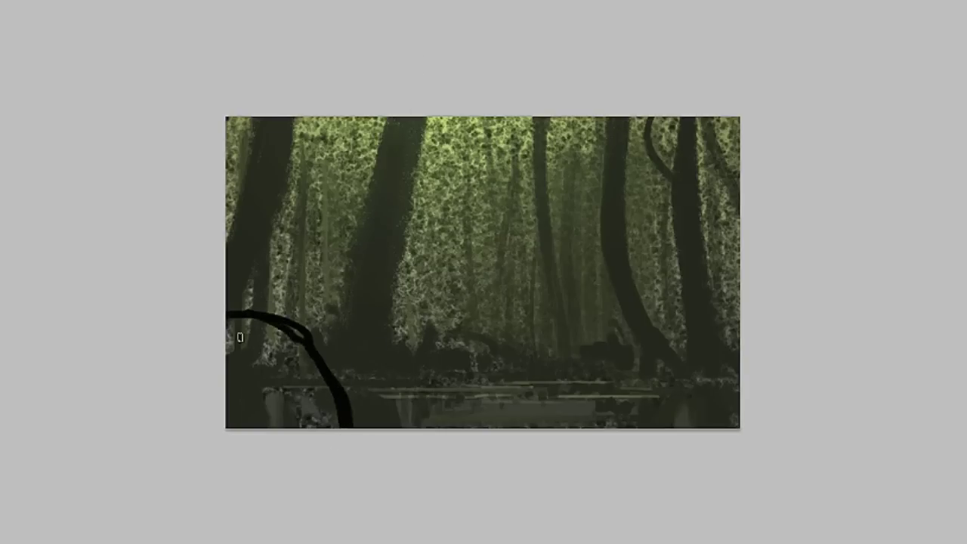
Paint a second black vine at bottom left, and replace a misplaced stroke with a right-side stump.
left_click_drag(240, 424, 273, 351)
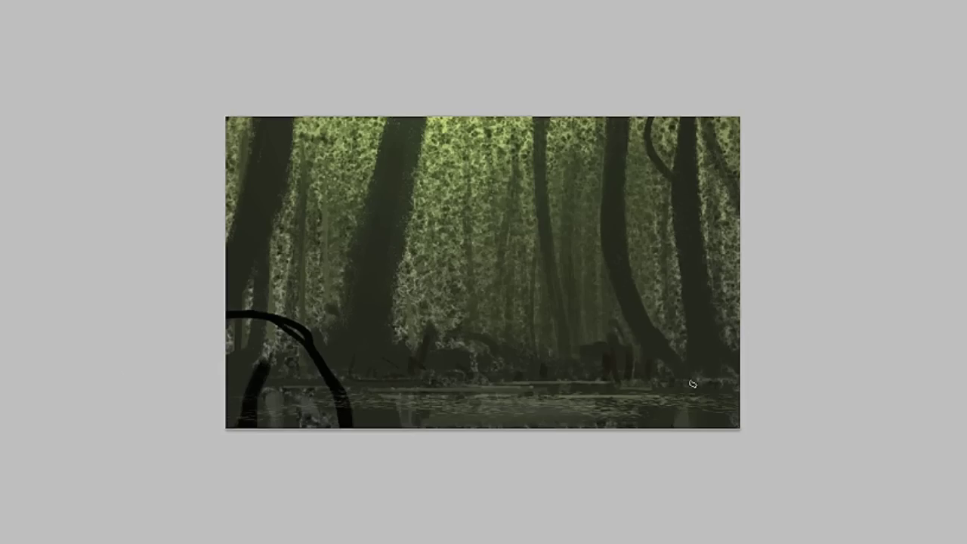
key("ctrl+z")
left_click_drag(696, 384, 708, 420)
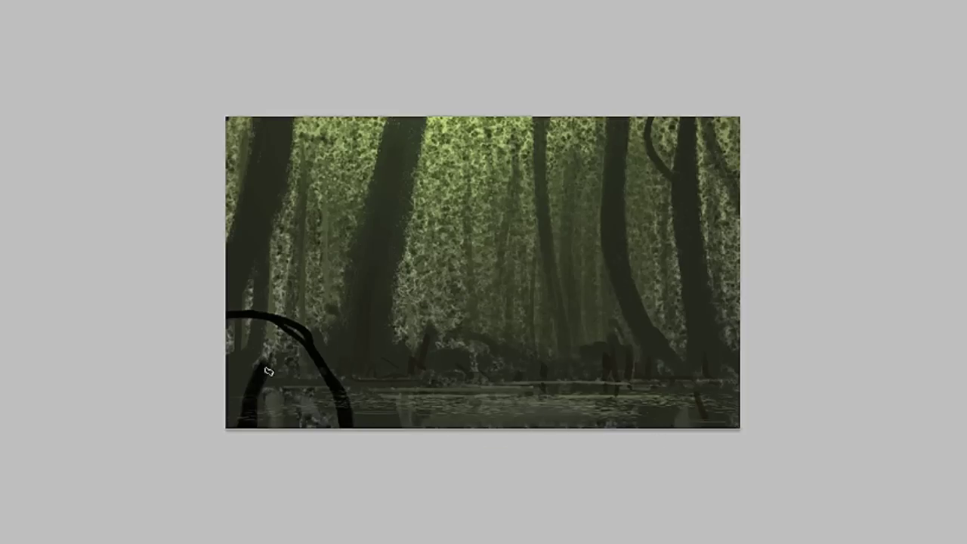
Darken the left and right tree trunks with curves and add a dark smudge on the water.
left_click_drag(228, 298, 296, 119)
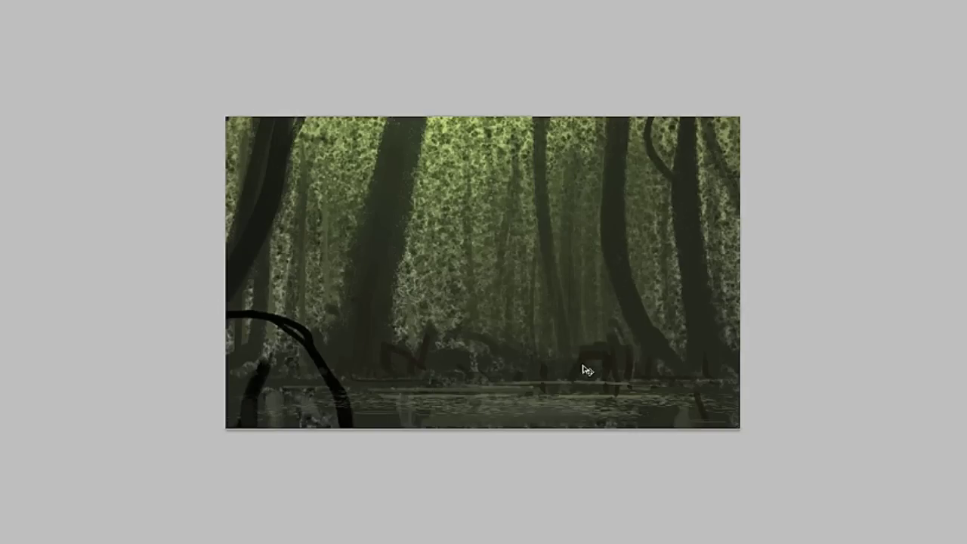
left_click_drag(703, 118, 737, 196)
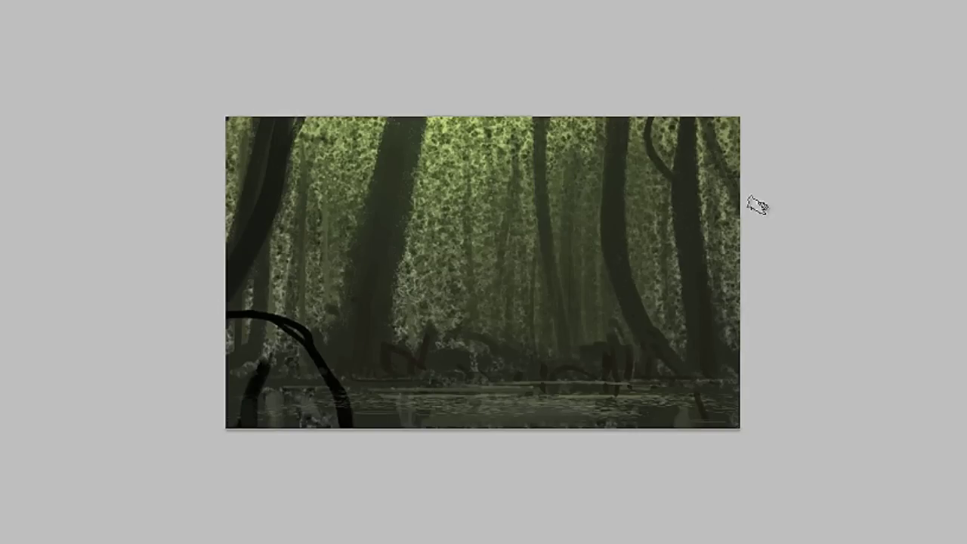
left_click_drag(544, 420, 576, 433)
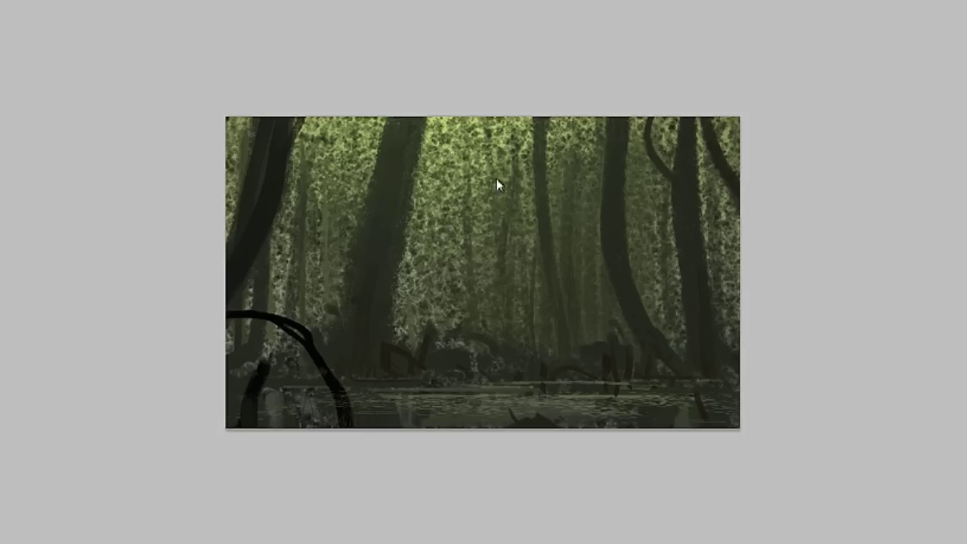
Paint thin distant trunks from the top and thin dark strokes near both sides.
left_click_drag(505, 114, 506, 214)
left_click_drag(484, 114, 484, 195)
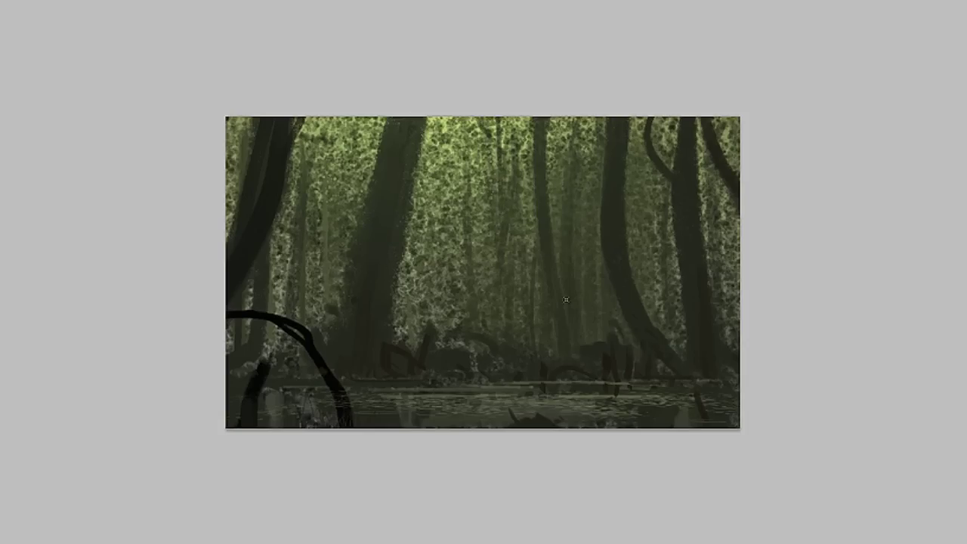
left_click_drag(654, 171, 647, 314)
left_click_drag(737, 212, 727, 278)
left_click_drag(310, 187, 325, 322)
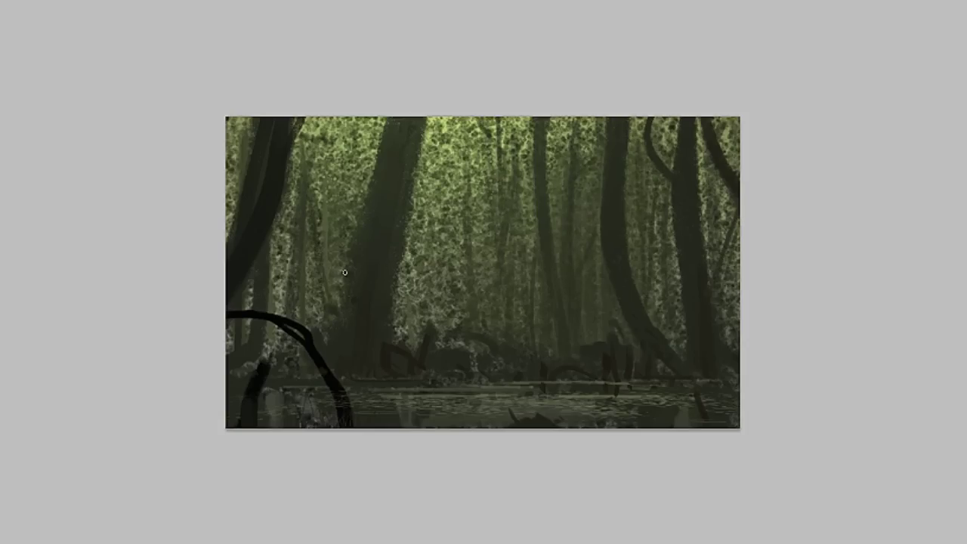
Paint a thin diagonal branch and a thick dark fallen log arching up to the right.
left_click_drag(453, 123, 412, 342)
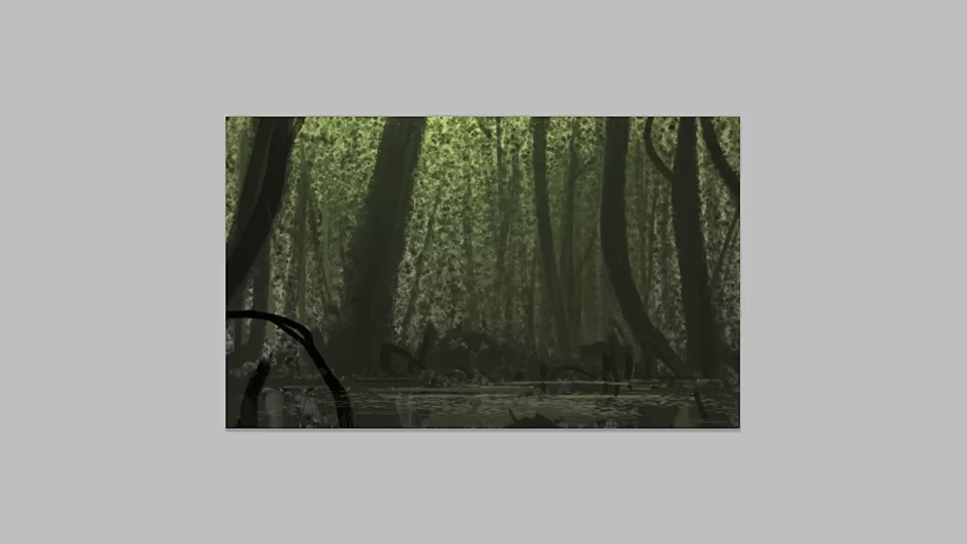
mouse_move(436, 380)
left_mouse_down()
mouse_move(647, 291)
mouse_move(676, 310)
mouse_move(721, 306)
left_mouse_up()
mouse_move(462, 371)
left_mouse_down()
mouse_move(623, 317)
mouse_move(617, 240)
left_mouse_up()
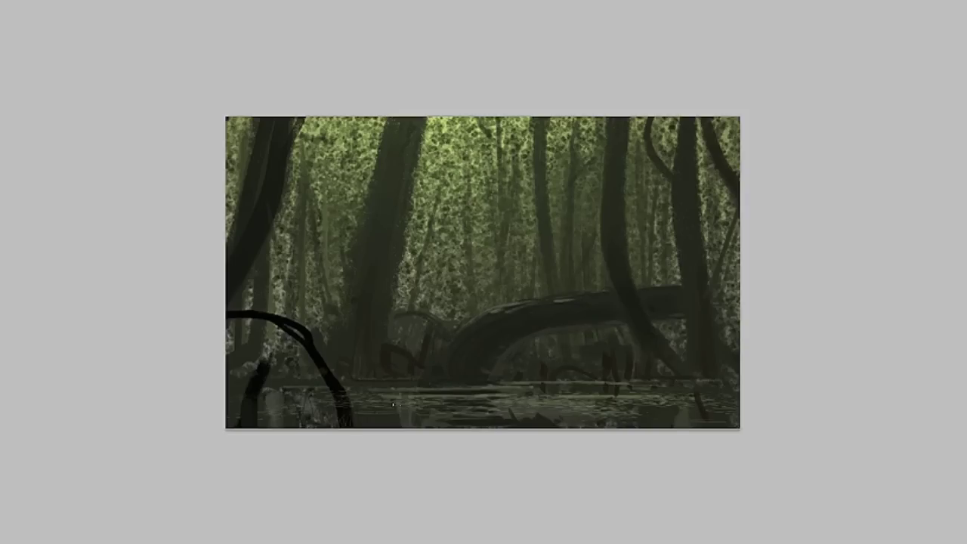
Add dark foliage patches among the upper trees and dark streaky texture on the central trunk.
left_click_drag(450, 121, 488, 148)
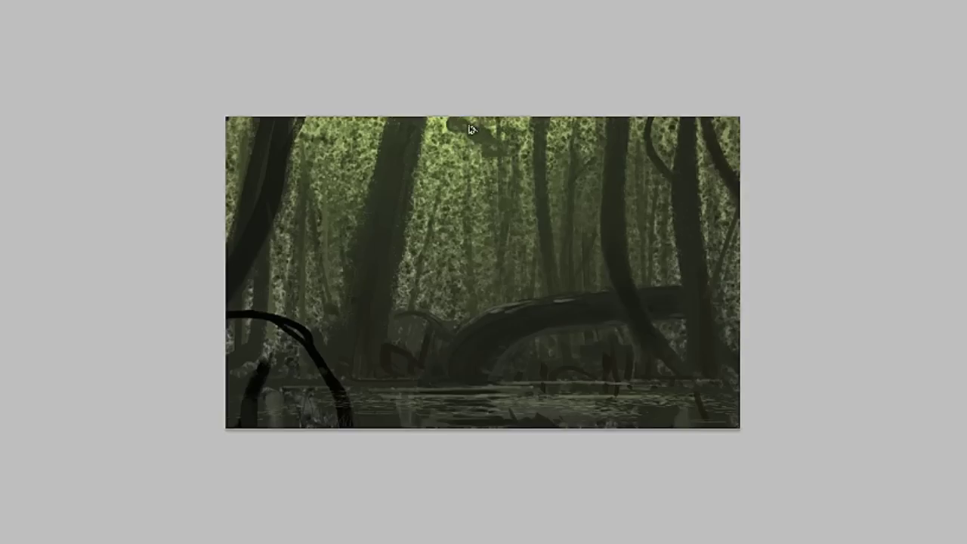
left_click_drag(463, 215, 488, 204)
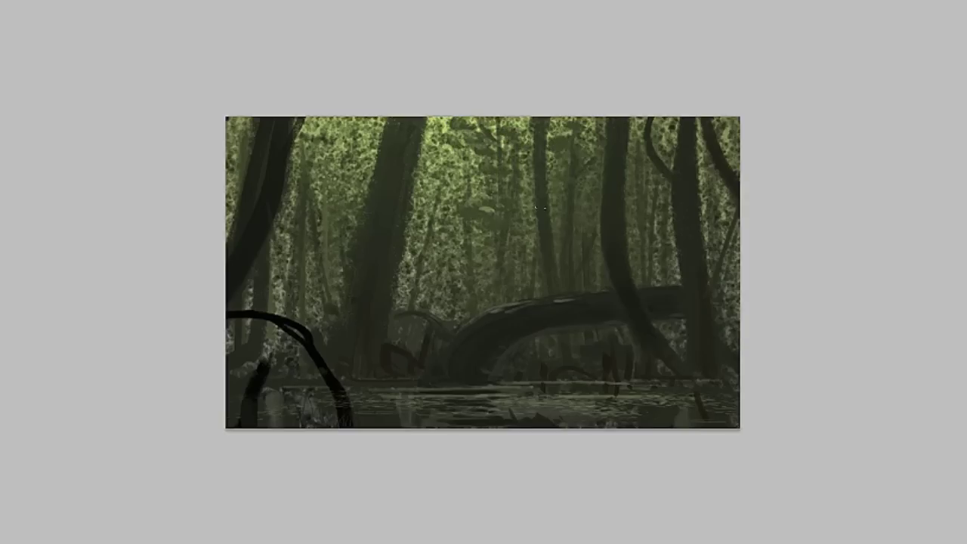
left_click_drag(324, 187, 353, 184)
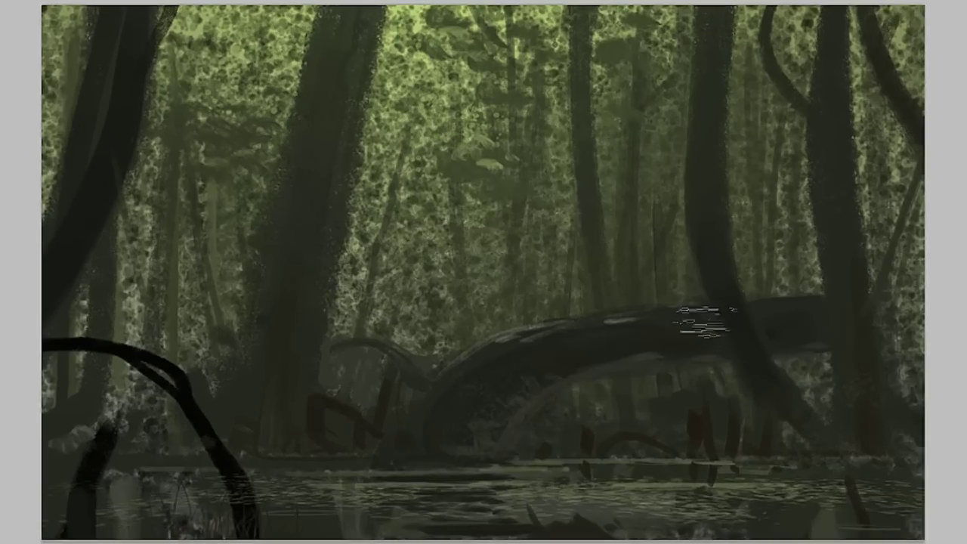
left_click_drag(343, 77, 310, 321)
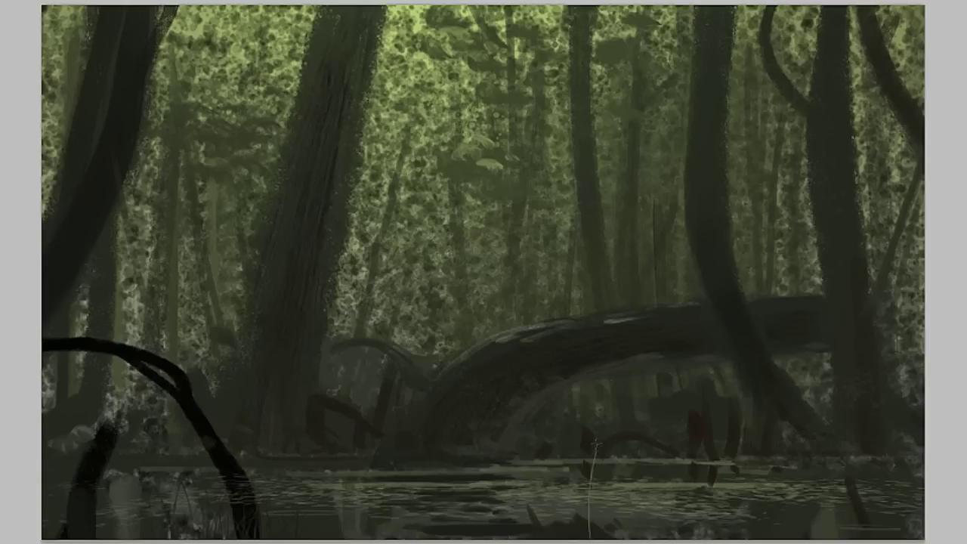
Paint clusters of pale thin reeds at the lower-right and lower-left water edges.
mouse_move(785, 541)
left_mouse_down()
mouse_move(788, 435)
mouse_move(803, 433)
left_mouse_up()
left_click_drag(826, 532, 831, 470)
left_click_drag(755, 541, 755, 493)
left_click_drag(744, 539, 745, 489)
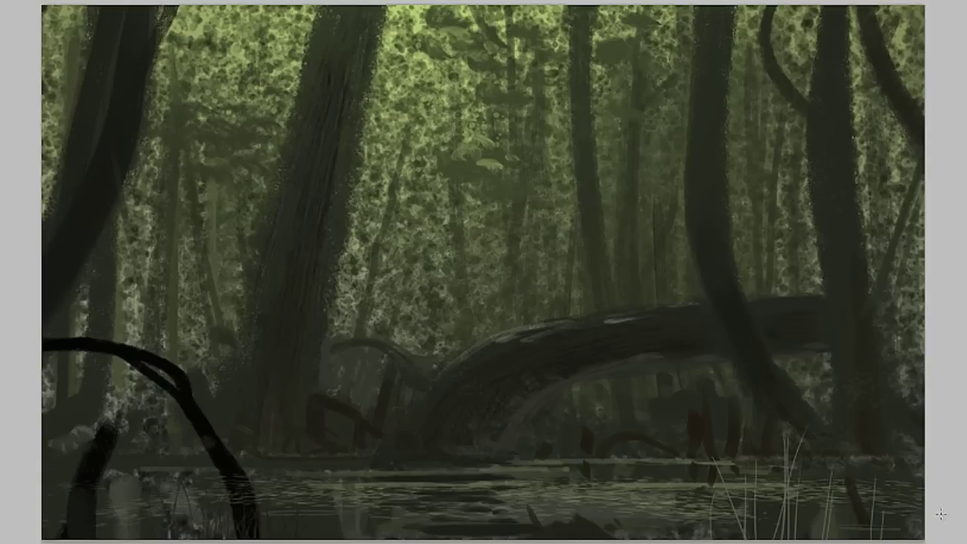
left_click_drag(281, 539, 284, 449)
left_click_drag(291, 540, 314, 471)
left_click_drag(263, 540, 260, 456)
left_click_drag(240, 540, 243, 490)
left_click_drag(252, 541, 251, 492)
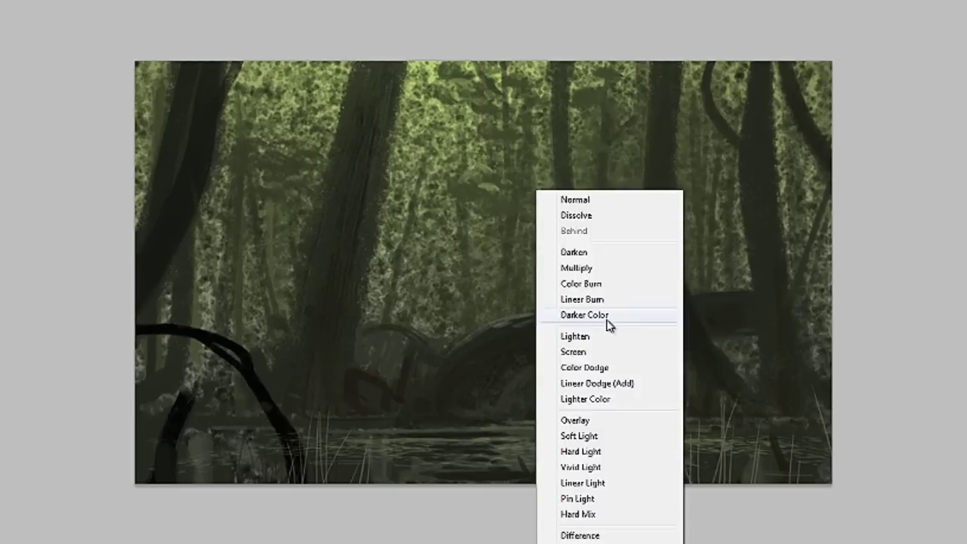
left_click(610, 348)
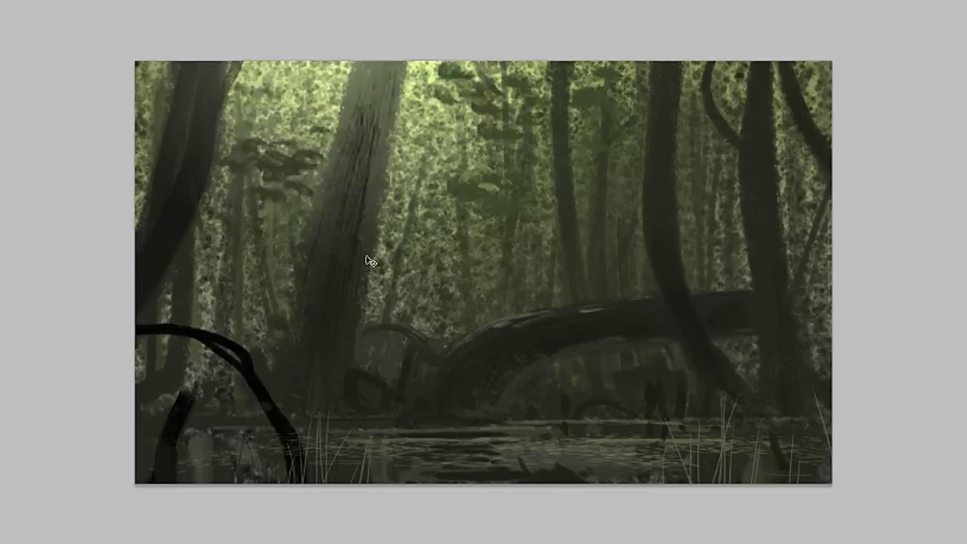
Brighten the light rays over the upper trees and paint a pale antlered moose in the water.
left_click_drag(586, 256, 528, 365)
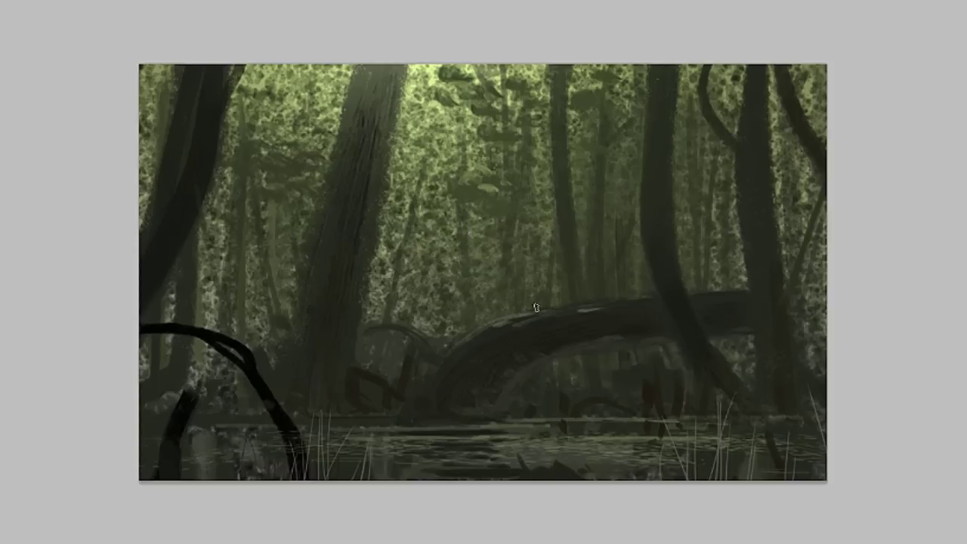
left_click_drag(429, 429, 452, 290)
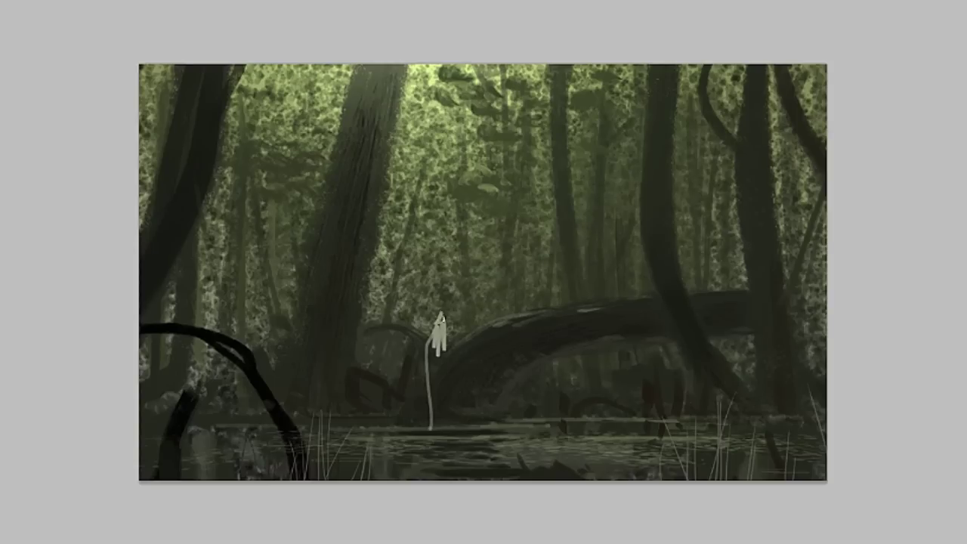
mouse_move(427, 355)
left_mouse_down()
mouse_move(457, 321)
mouse_move(423, 414)
mouse_move(423, 363)
mouse_move(417, 432)
mouse_move(439, 329)
left_mouse_up()
left_click_drag(442, 283, 418, 275)
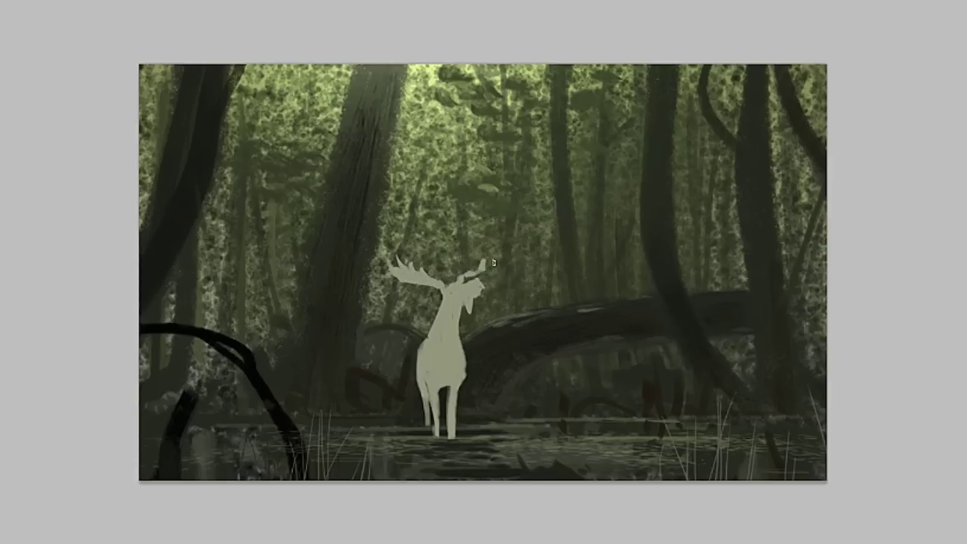
Nudge the moose left, then free-transform it smaller and shift it right of centre.
mouse_move(463, 358)
left_mouse_down()
mouse_move(427, 363)
mouse_move(660, 316)
mouse_move(420, 354)
left_mouse_up()
key("ctrl+t")
left_click_drag(346, 255, 378, 295)
left_click_drag(425, 386, 573, 376)
Confirm the moose transform, try blend modes and shift its hue toward yellow-green.
key("Return")
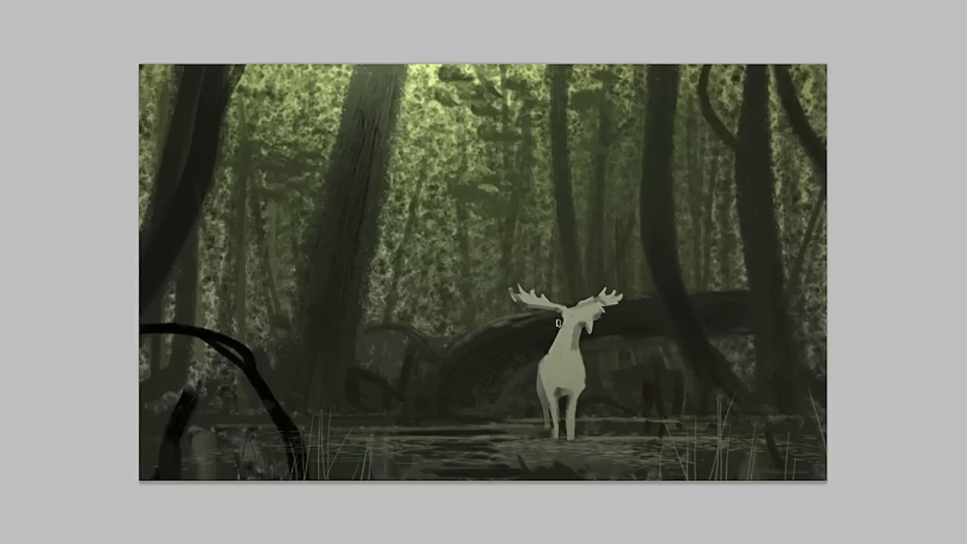
key("shift+plus")
key("shift+plus")
key("shift+plus")
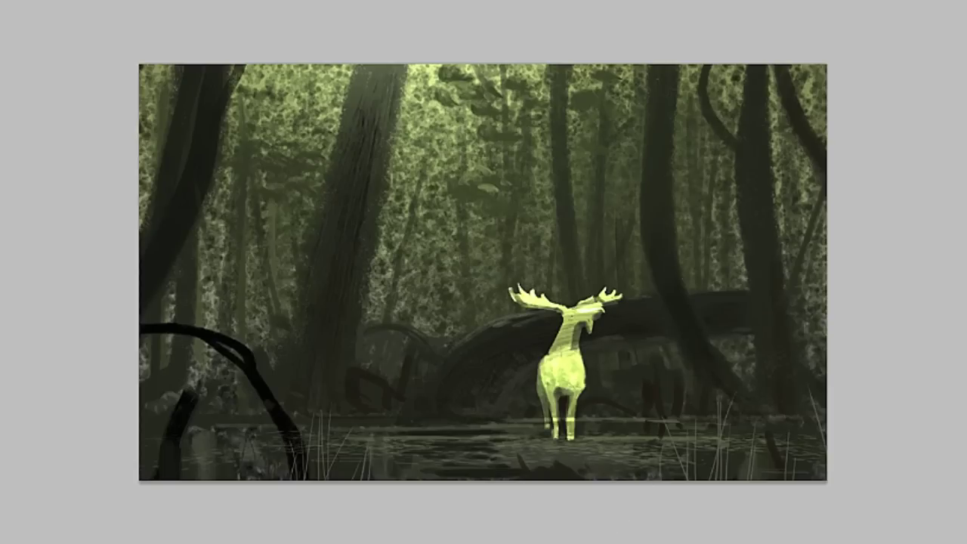
key("shift+plus")
key("shift+plus")
key("shift+plus")
key("shift+plus")
key("shift+plus")
key("shift+plus")
key("shift+plus")
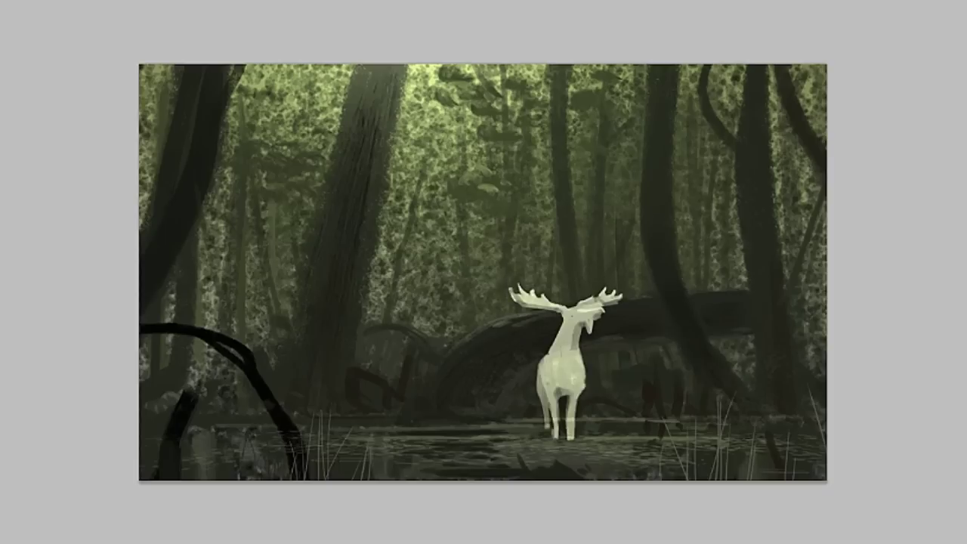
key("ctrl+u")
left_click_drag(866, 88, 872, 91)
key("Return")
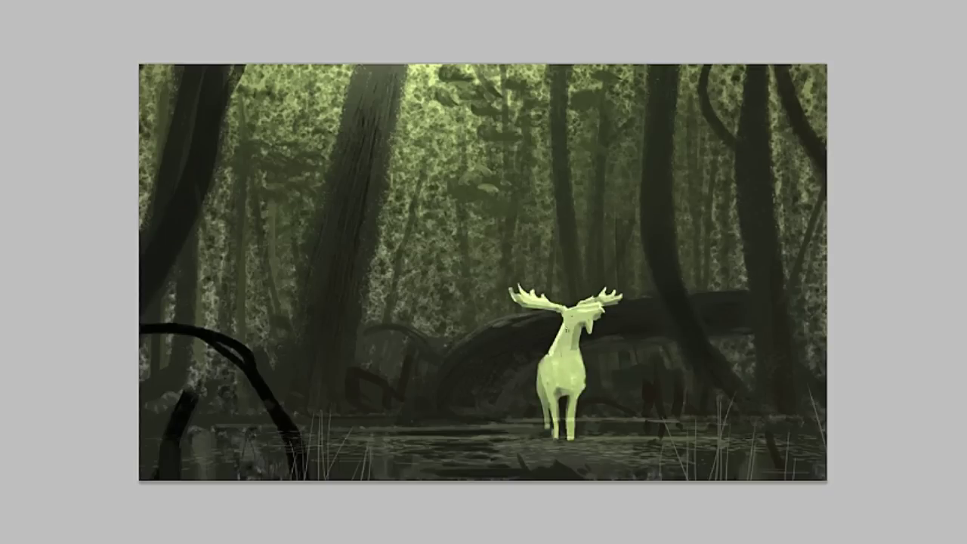
Duplicate the moose layer and apply a Gaussian Blur of radius 41.1 for a glowing halo.
key("ctrl+j")
key("ctrl+alt+f")
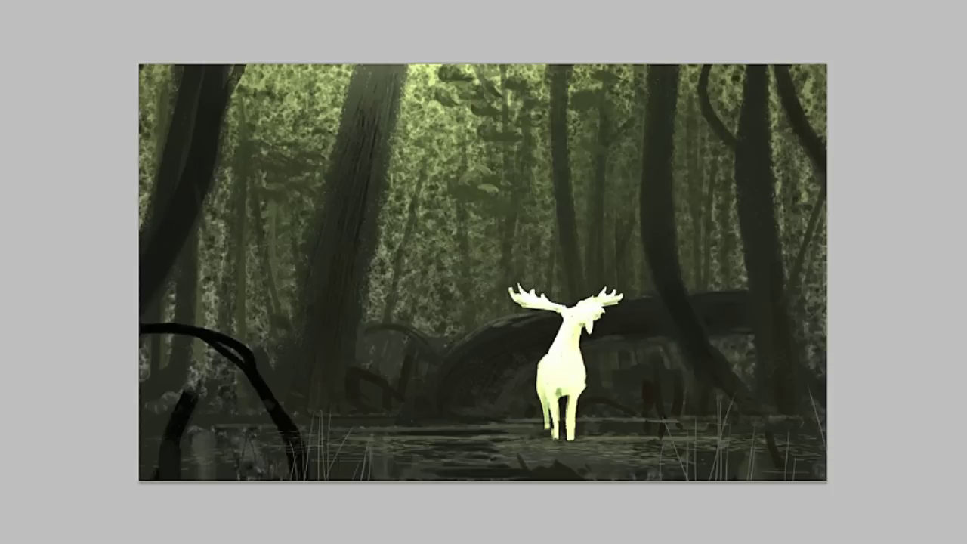
left_click(861, 240)
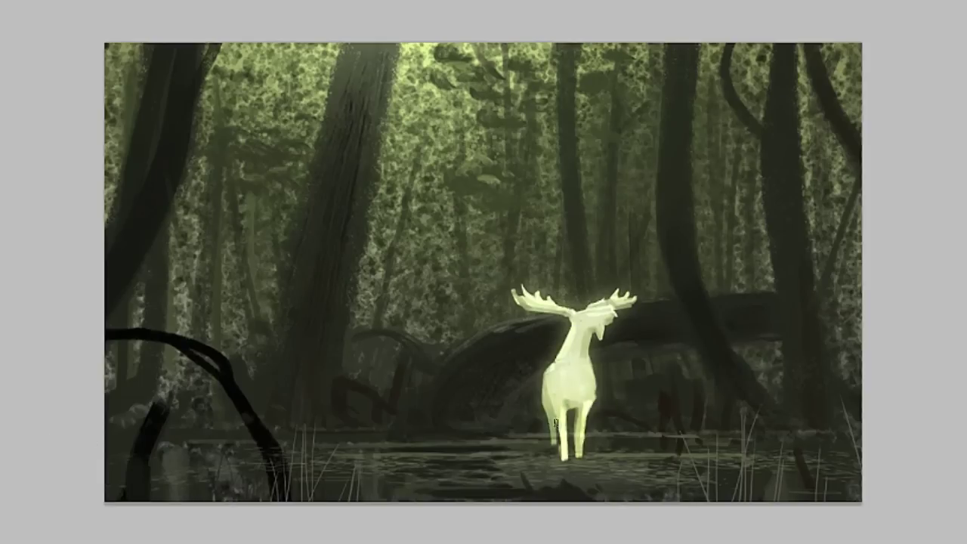
Lighten the moose's leg, flip a copy beneath it and fade the reflection's lower part.
left_click_drag(550, 429, 550, 381)
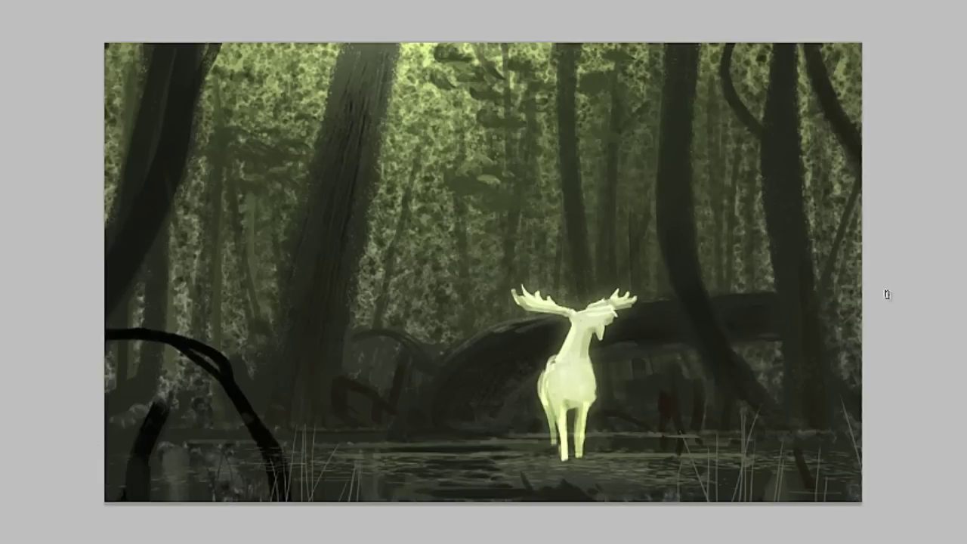
left_click(174, 302)
left_click_drag(574, 378, 574, 543)
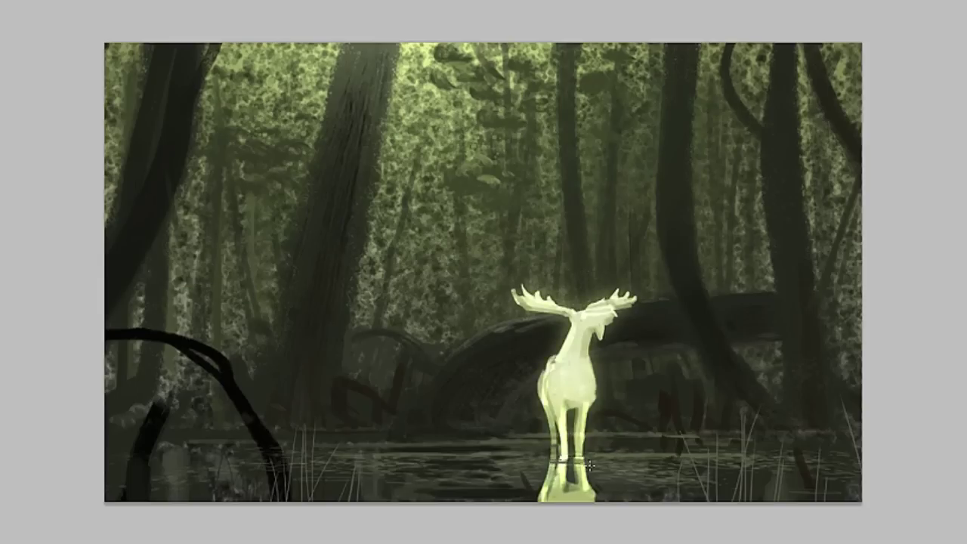
left_click_drag(541, 474, 574, 498)
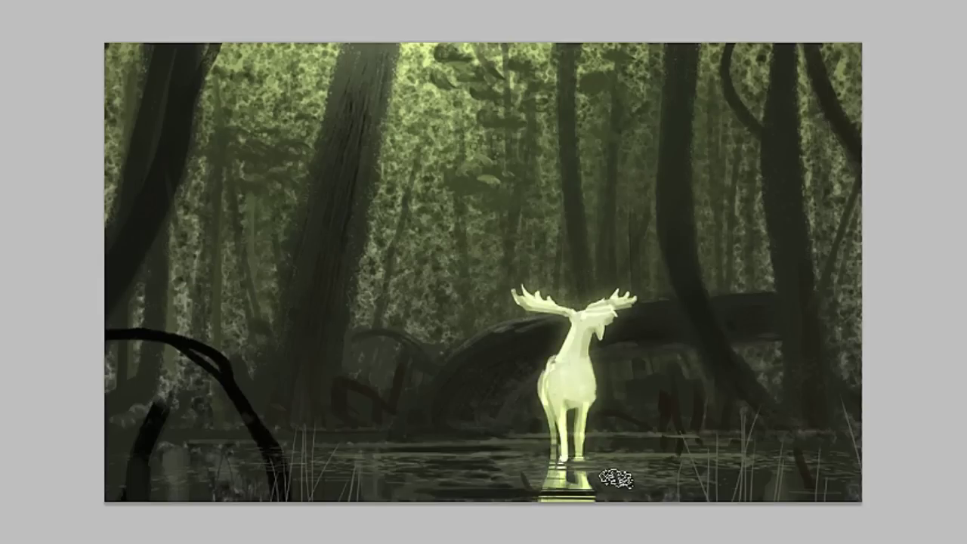
left_click_drag(567, 528, 546, 538)
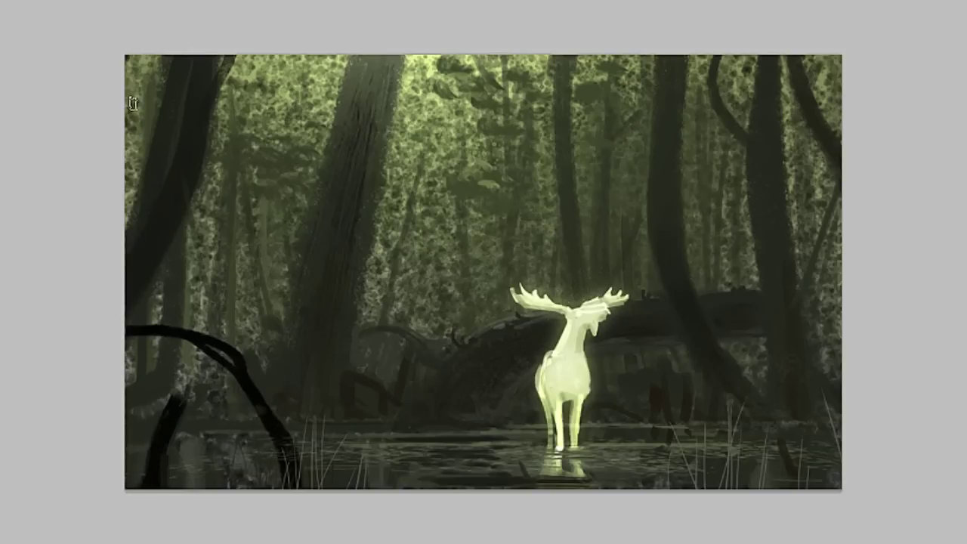
With a larger brush, paint dark curly branches along the top edge and thin hanging vines at upper left.
key("bracketright")
key("bracketright")
key("bracketright")
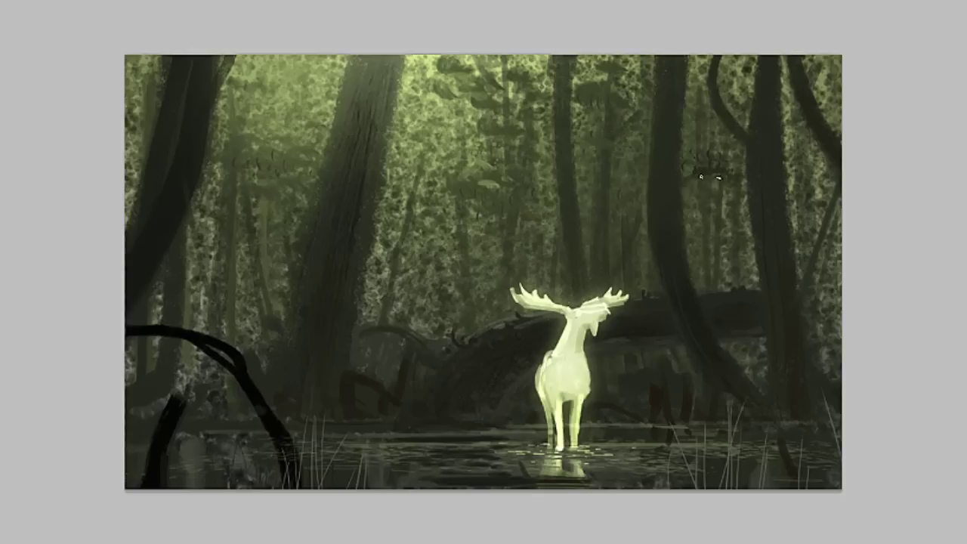
left_click_drag(651, 73, 883, 76)
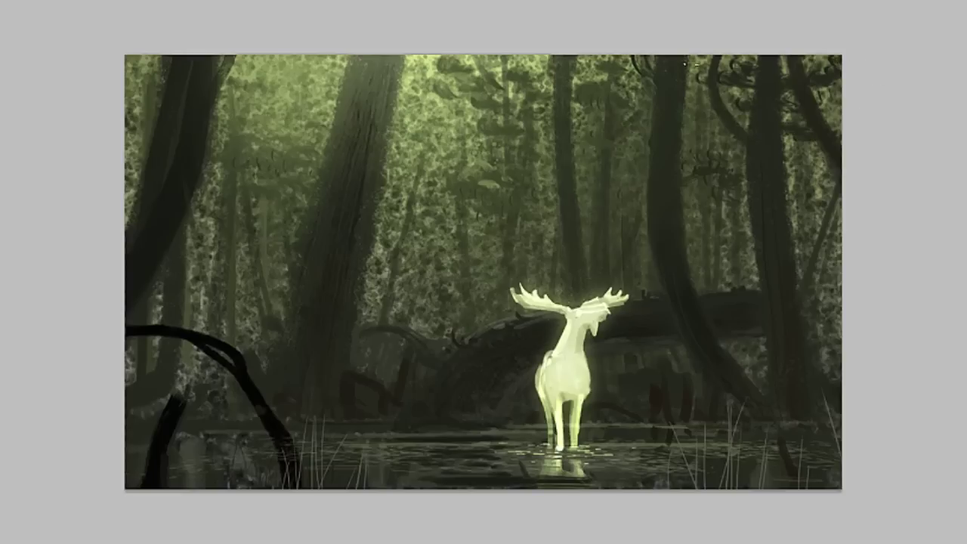
left_click_drag(226, 74, 277, 85)
key("ctrl+z")
left_click_drag(211, 75, 287, 66)
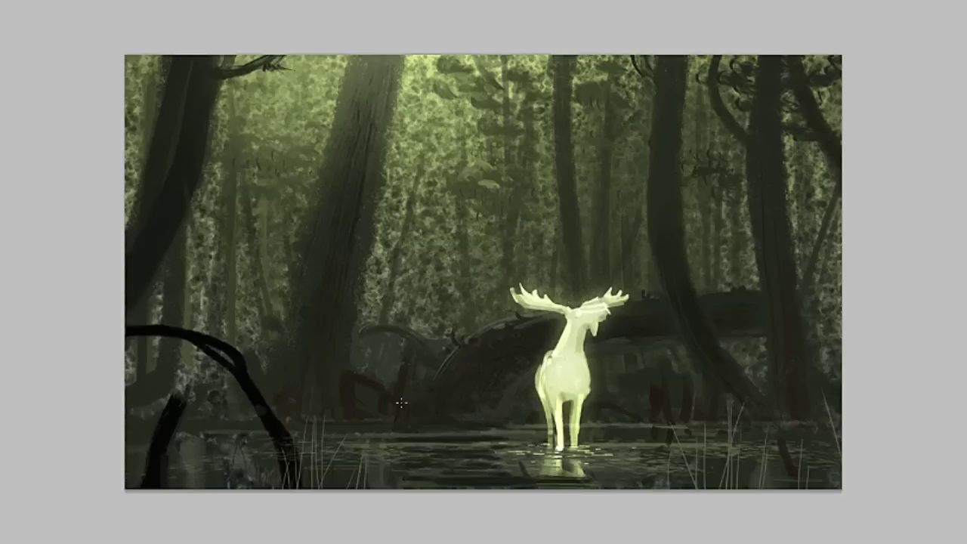
left_click_drag(262, 73, 266, 227)
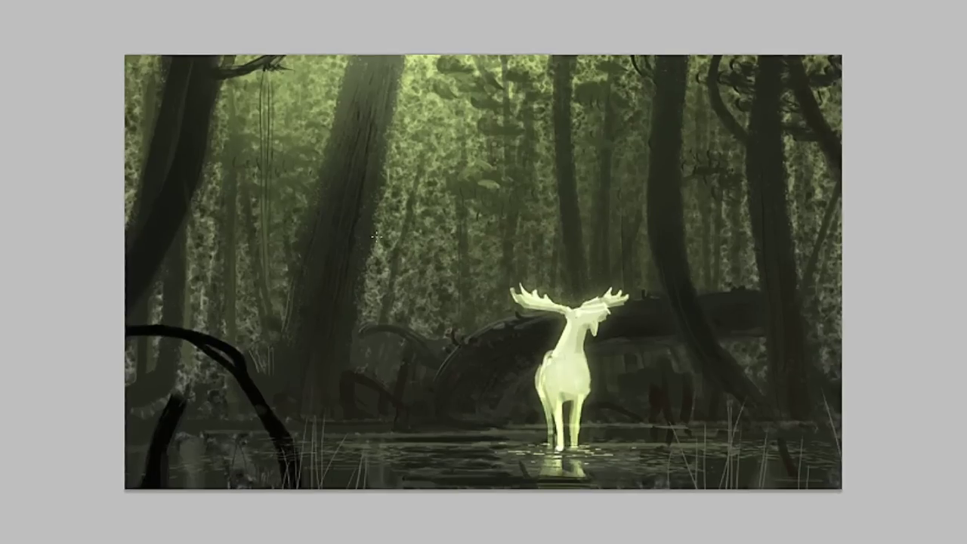
Paint a dark limb off the upper tree trunk and apply a Hue/Saturation adjustment.
left_click_drag(395, 55, 378, 128)
key("ctrl+u")
key("Return")
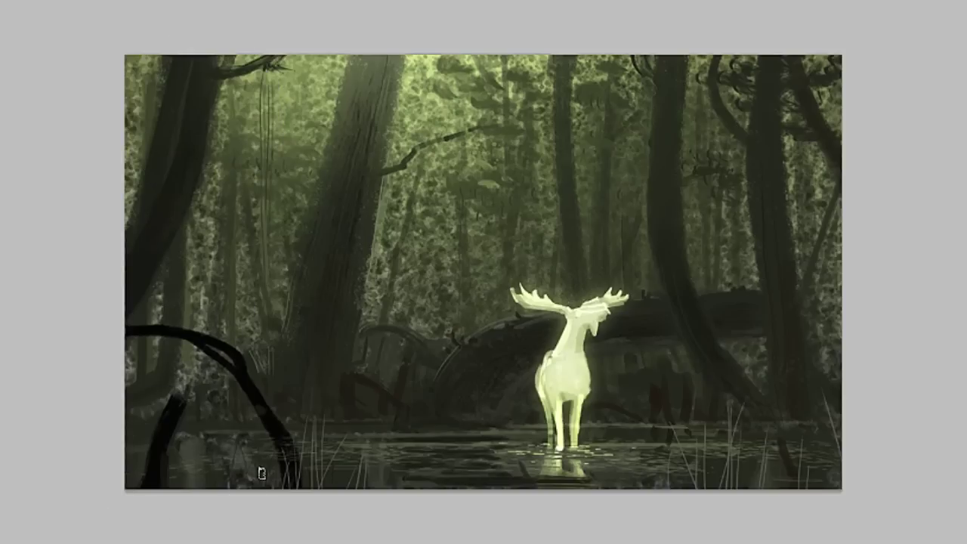
left_click(612, 376)
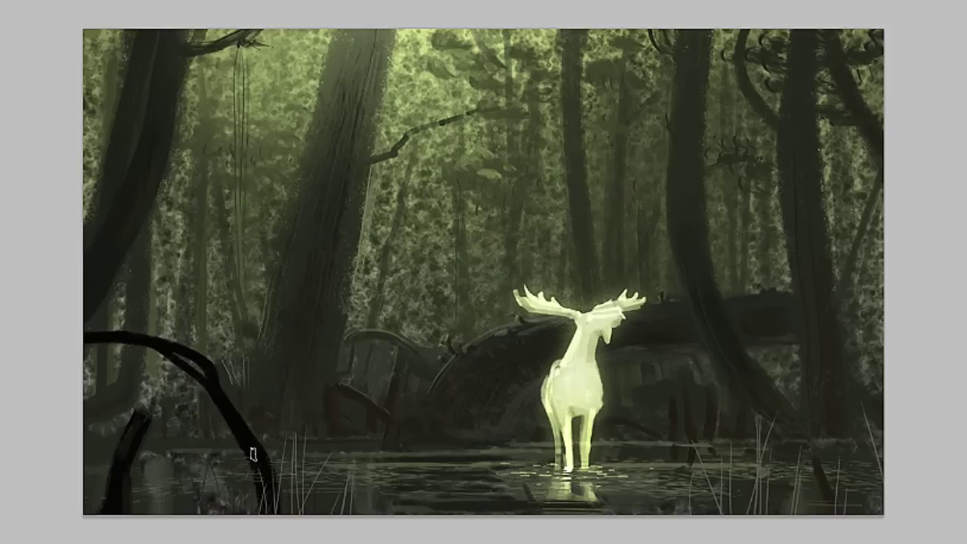
Add a left twig, curved vines at top left and top centre, and a curved branch in the water.
left_click_drag(162, 340, 162, 327)
left_click_drag(102, 30, 119, 83)
left_click_drag(571, 32, 669, 38)
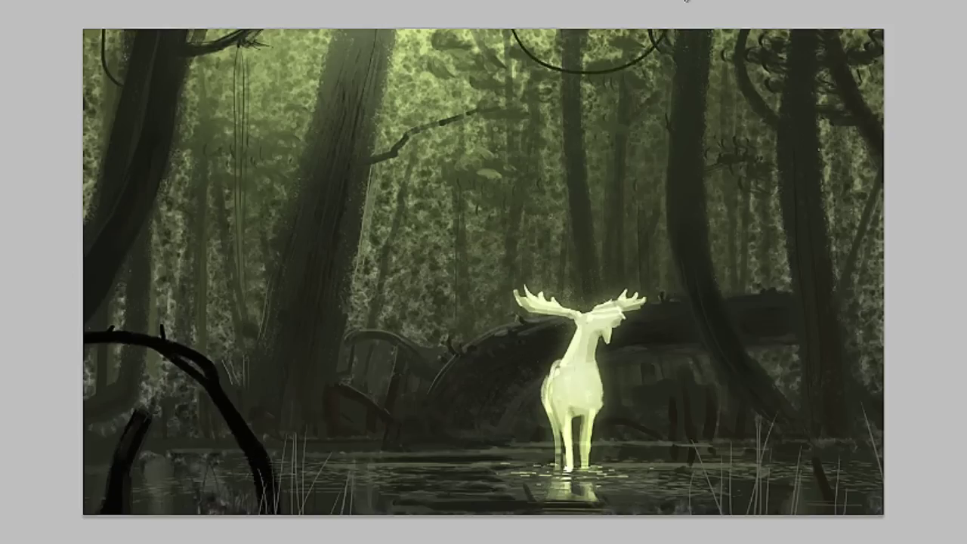
left_click_drag(519, 499, 568, 470)
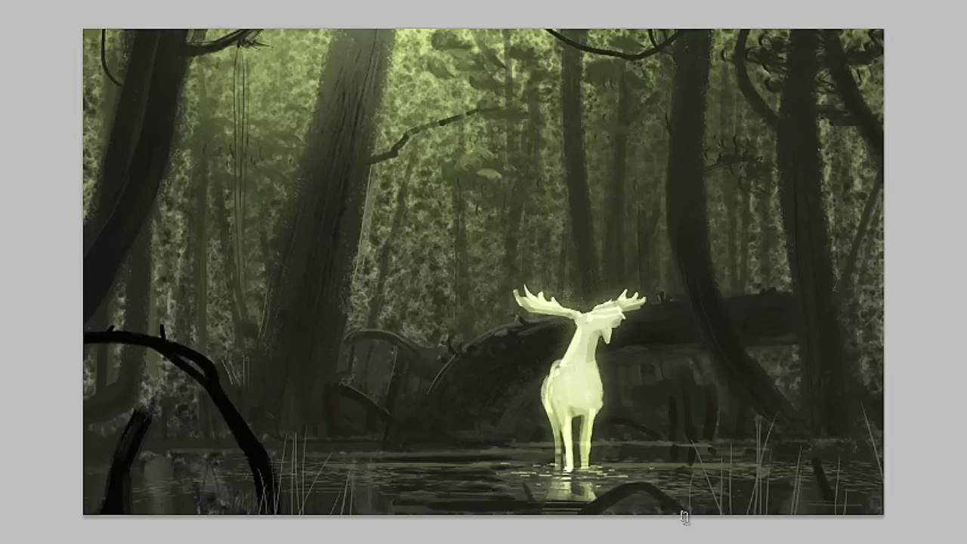
key("ctrl+minus")
key("ctrl+plus")
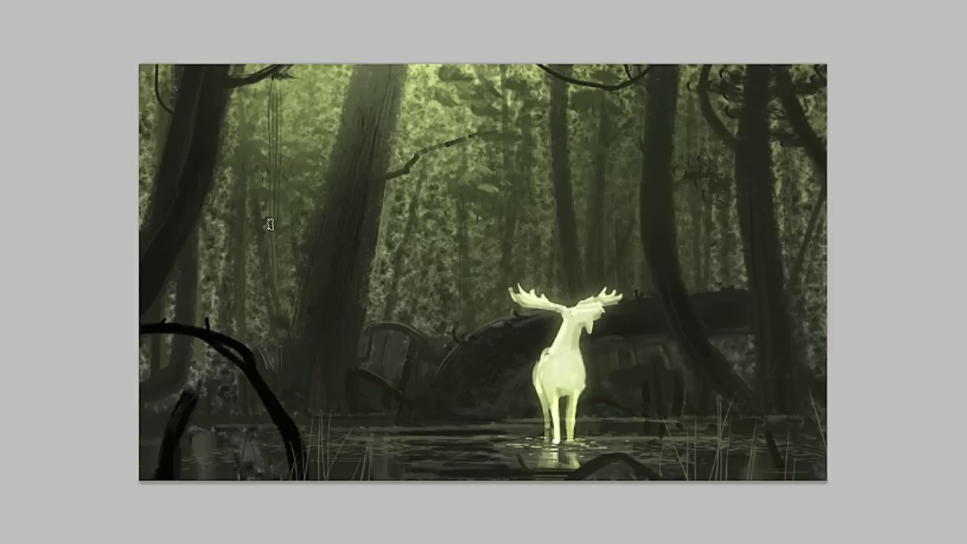
Paint a dark diagonal branch at the lower corner on the mirrored canvas, then save.
key("m")
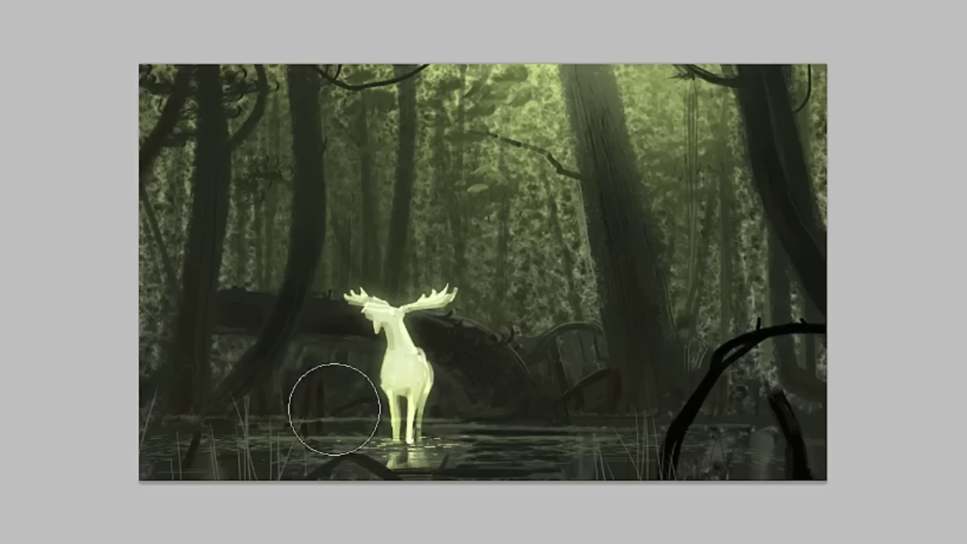
left_click_drag(142, 348, 205, 524)
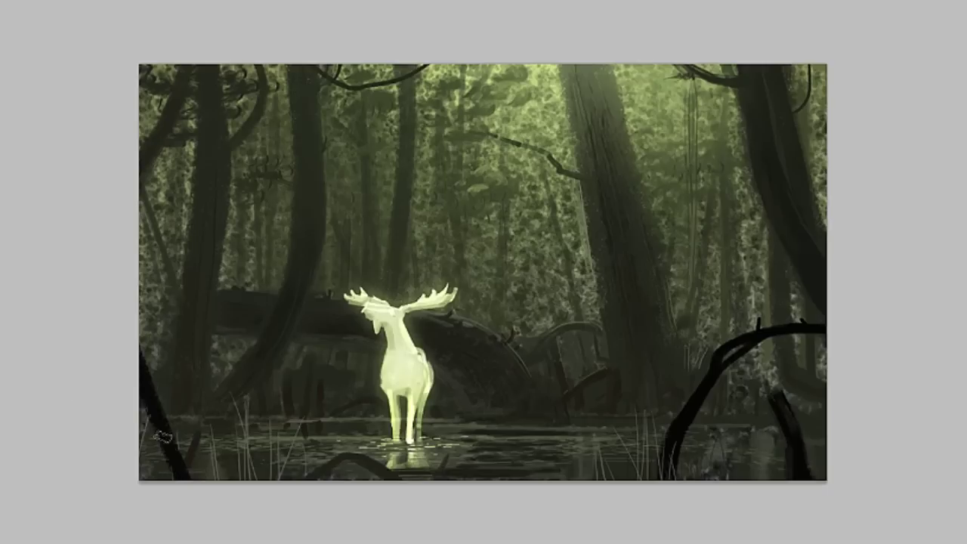
key("m")
key("ctrl+shift+s")
key("Return")
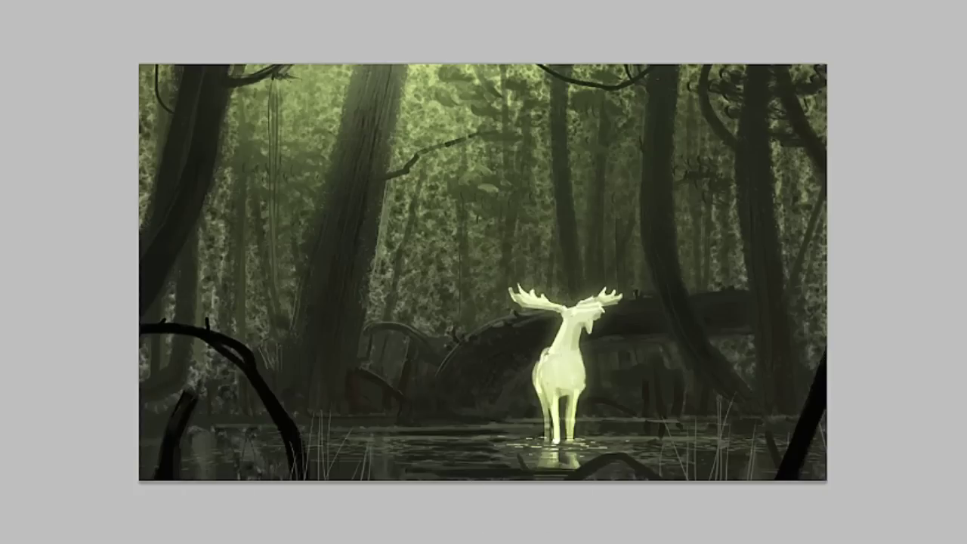
Brush a light mist band across the water, including the lower-left water.
left_click_drag(318, 426, 809, 419)
left_click_drag(254, 435, 313, 421)
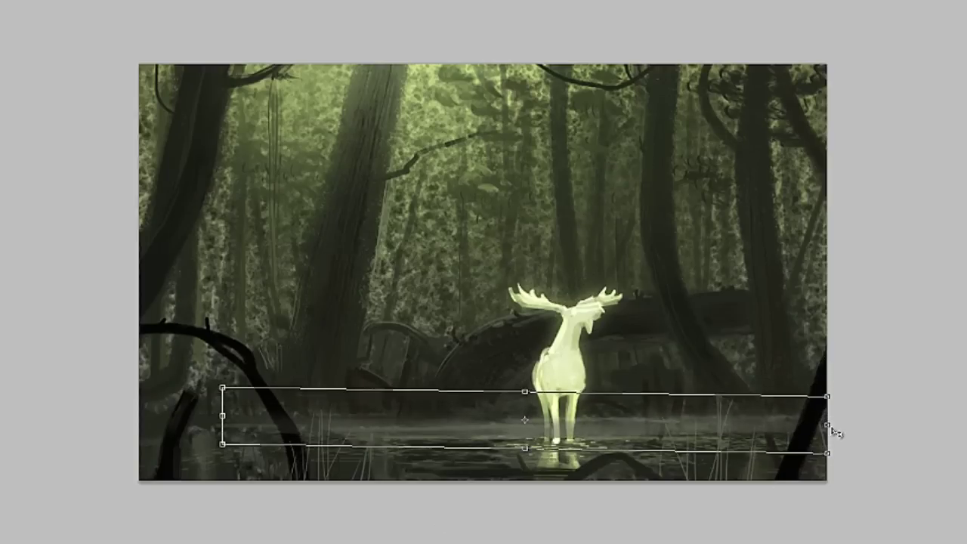
left_click_drag(434, 420, 668, 415)
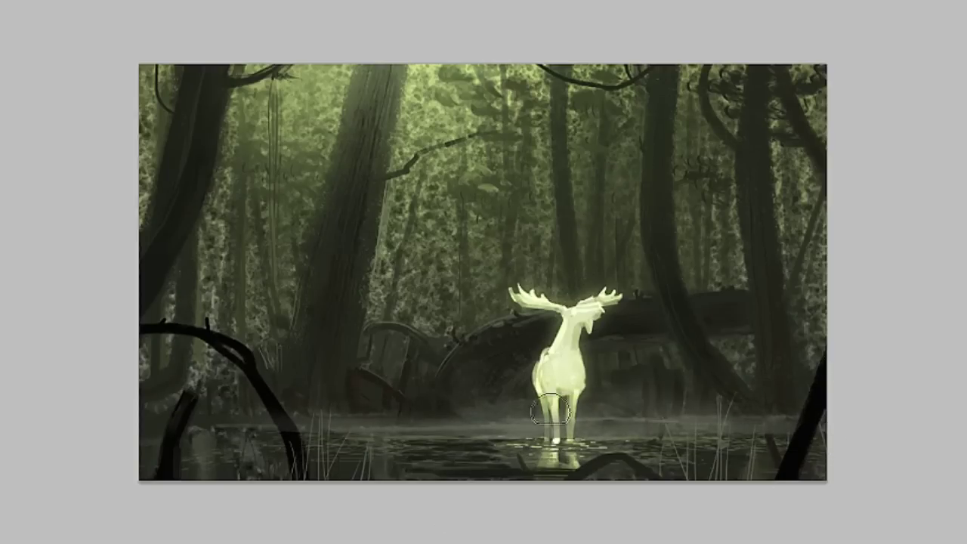
Enlarge the brush and add a blended glow in the water around the moose's legs.
key("bracketleft")
key("bracketleft")
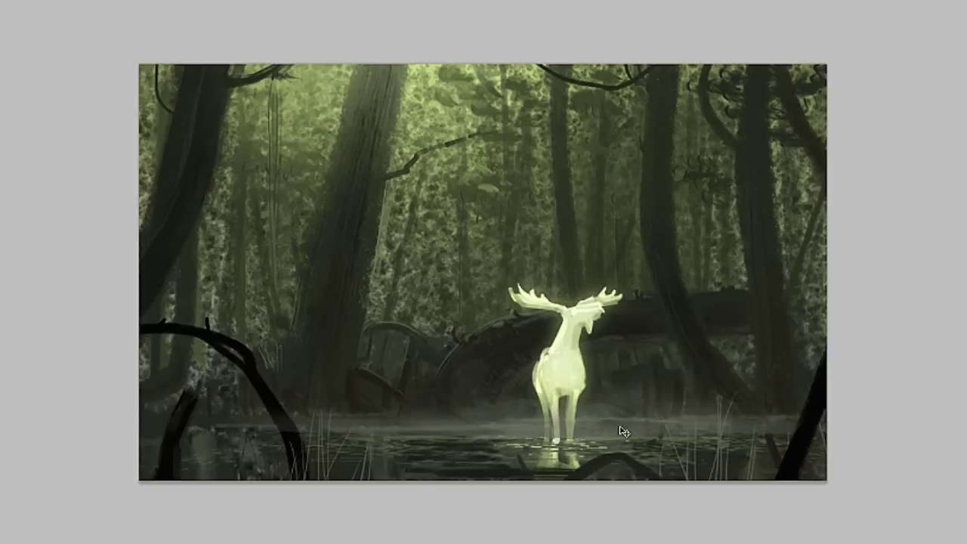
key("bracketright")
key("bracketright")
key("bracketright")
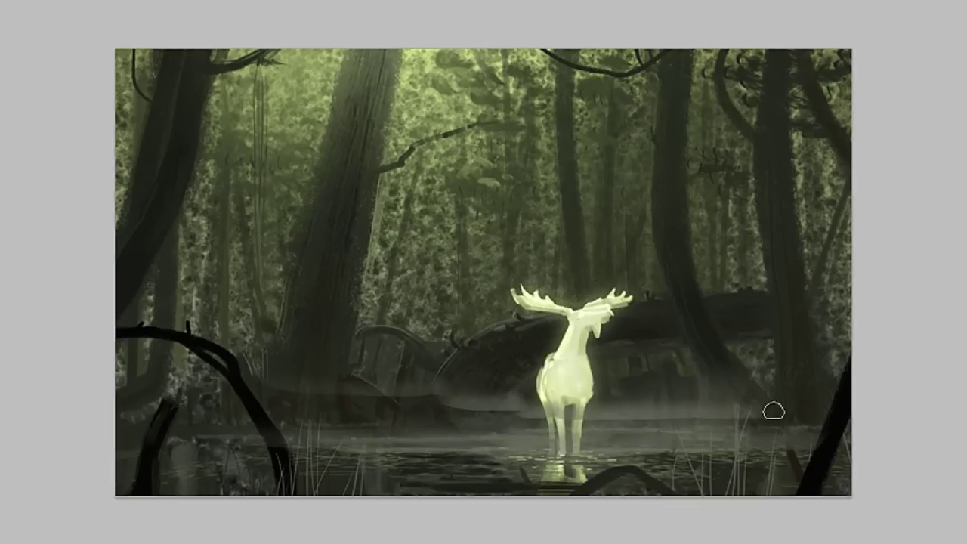
right_click(557, 483, "shift")
left_click(626, 368)
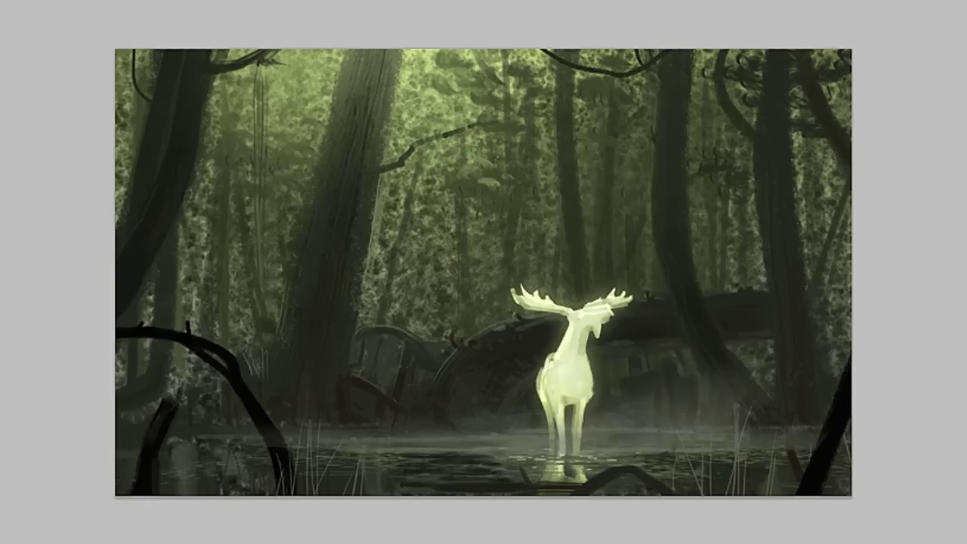